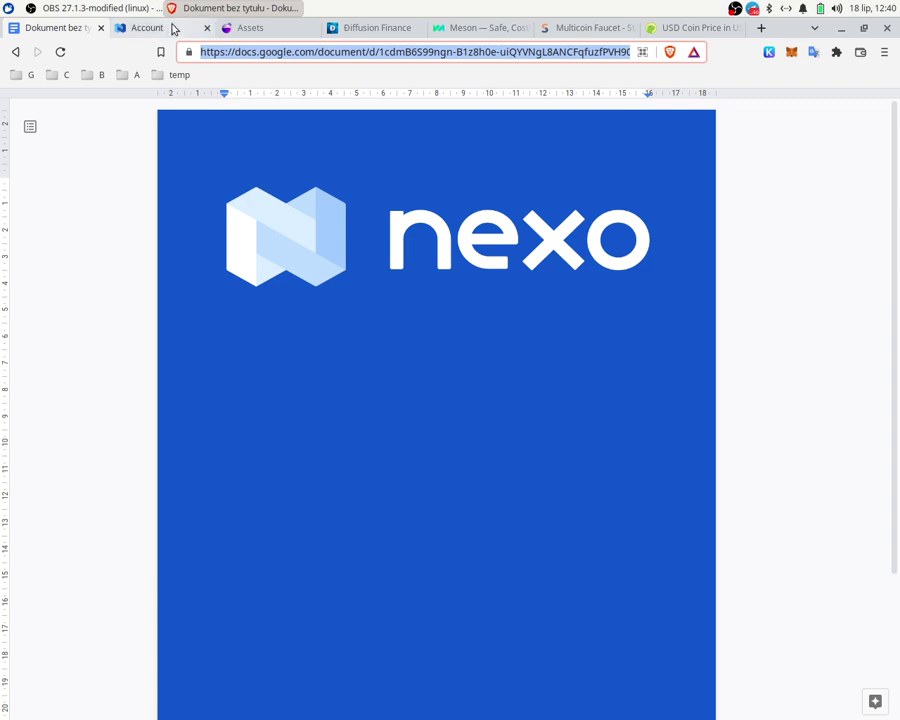
# - Switch to the Nexo account page and filter the asset list by usdc
pyautogui.hotkey('ctrl', 'Tab')
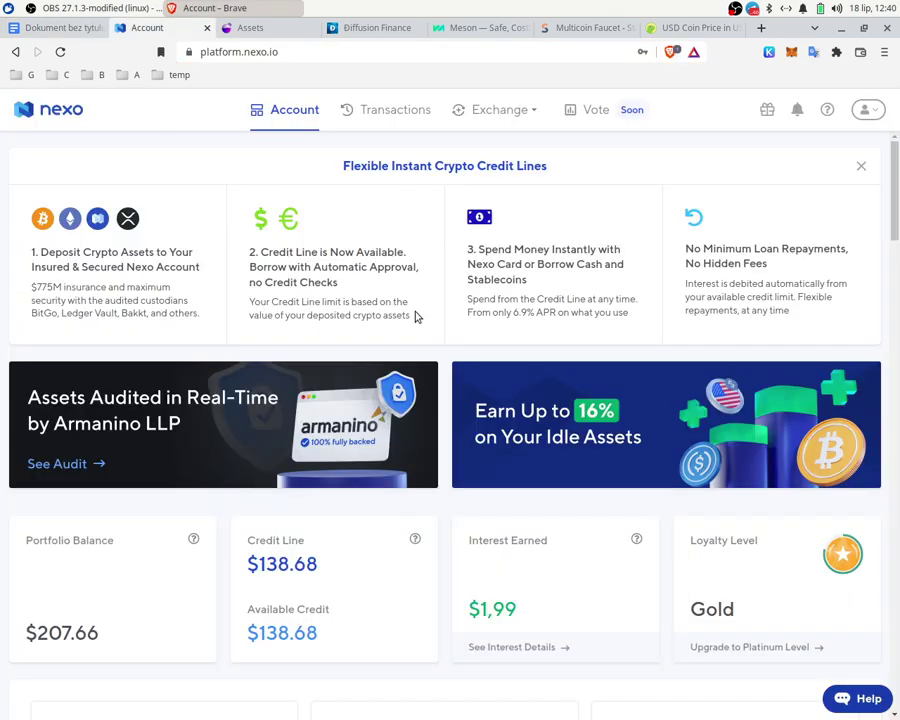
pyautogui.scroll(-1, 815, 630)
pyautogui.scroll(-2, 800, 620)
pyautogui.click(750, 613)
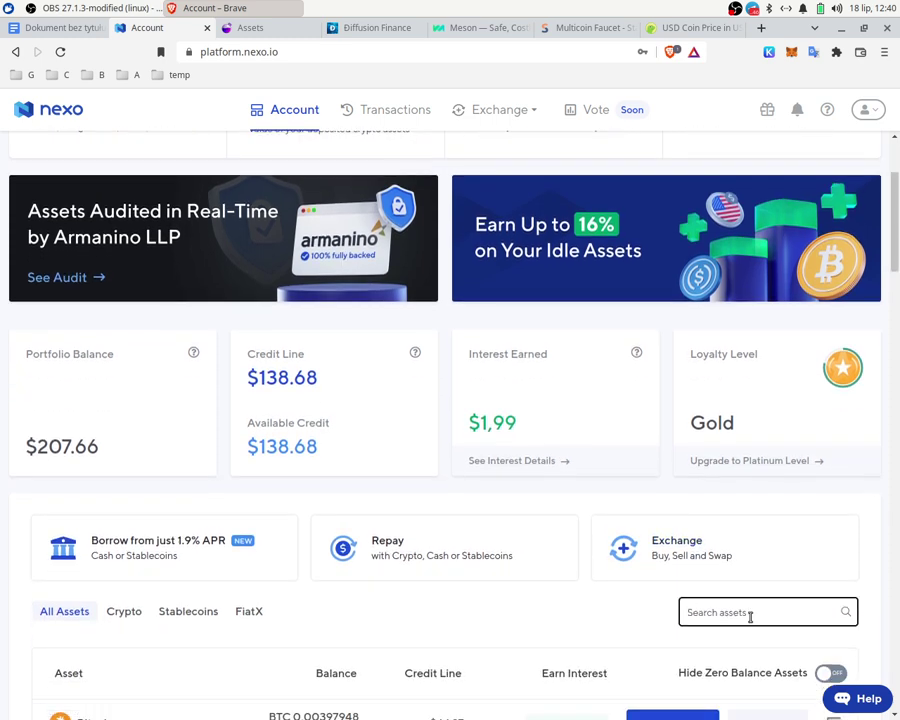
pyautogui.write('usc')
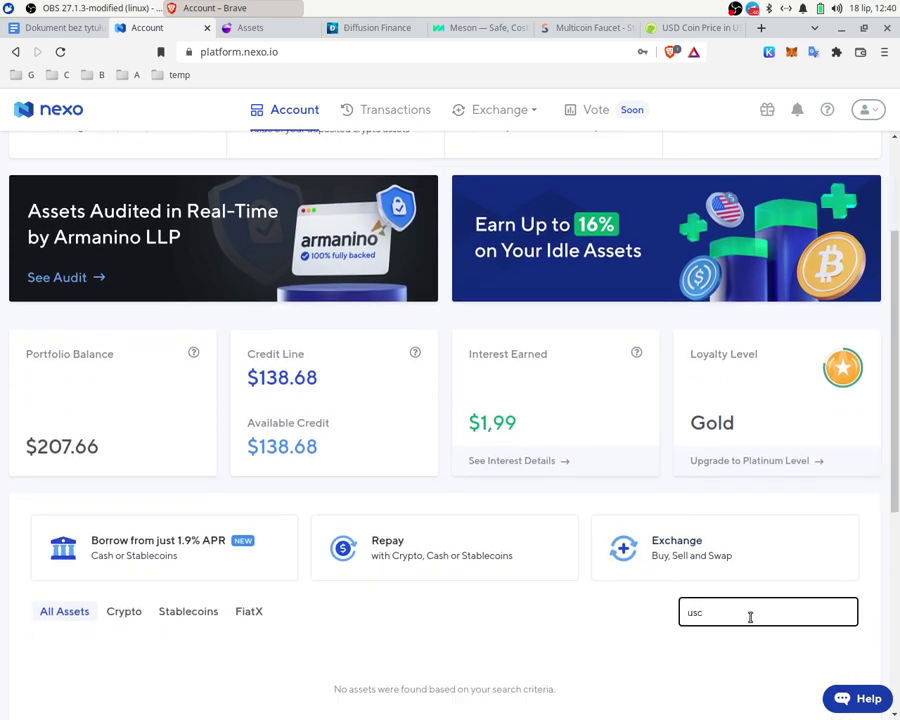
pyautogui.press('BackSpace')
pyautogui.write('dc')
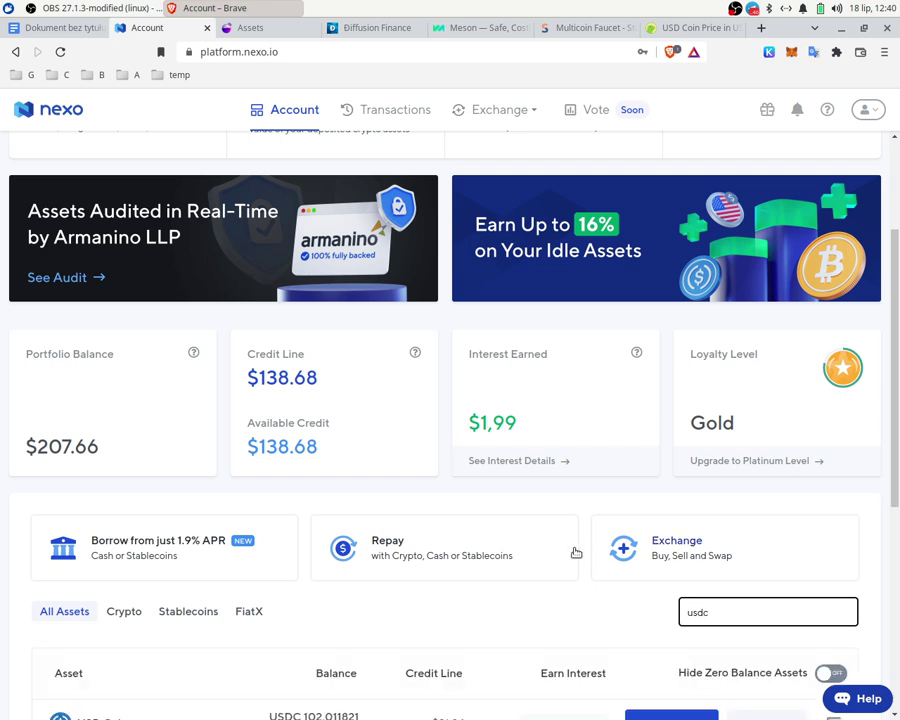
# - Start a top-up of USD Coin and choose the Polygon (MATIC) network as the transfer network
pyautogui.scroll(-1, 560, 548)
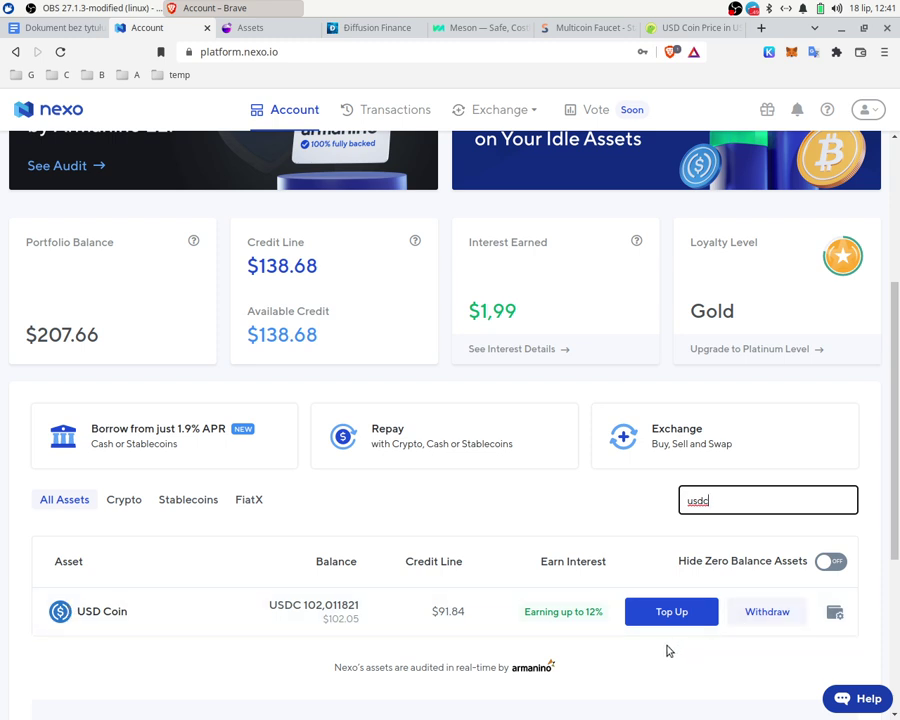
pyautogui.scroll(-1, 666, 648)
pyautogui.scroll(-1, 667, 648)
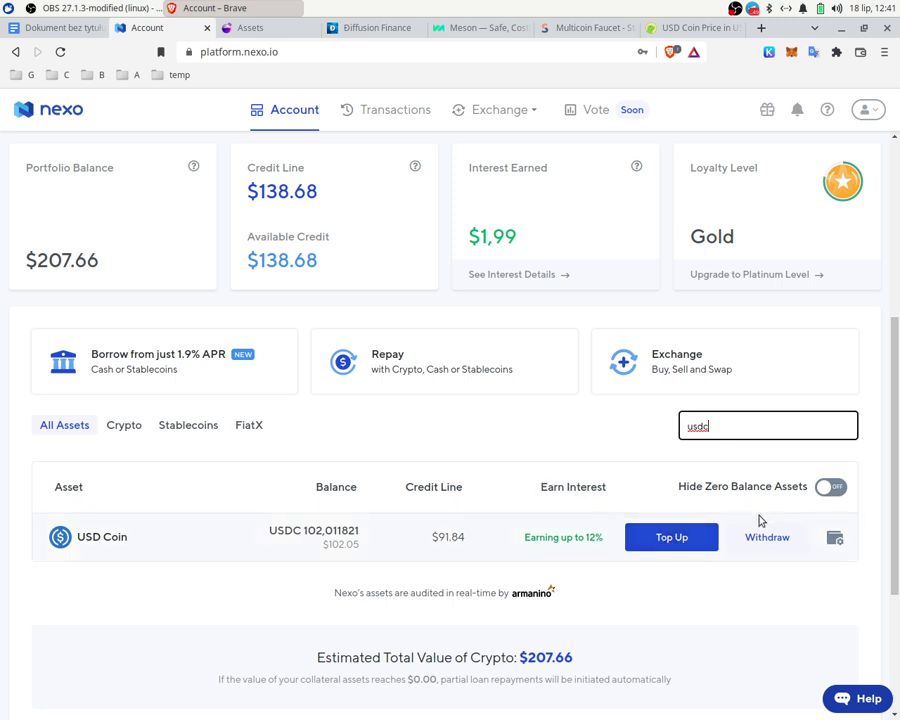
pyautogui.click(684, 540)
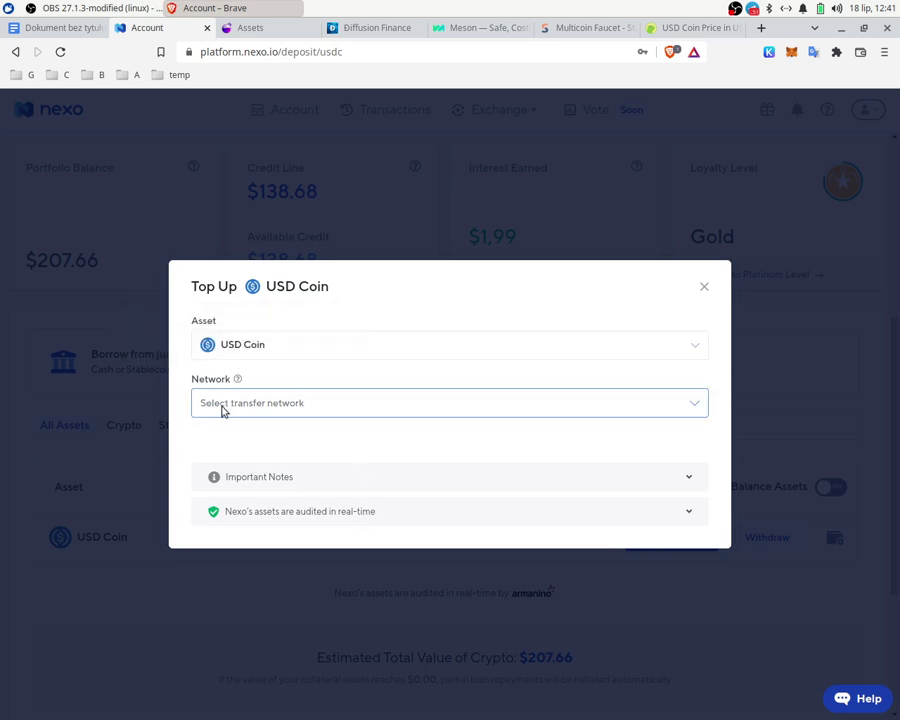
pyautogui.click(380, 410)
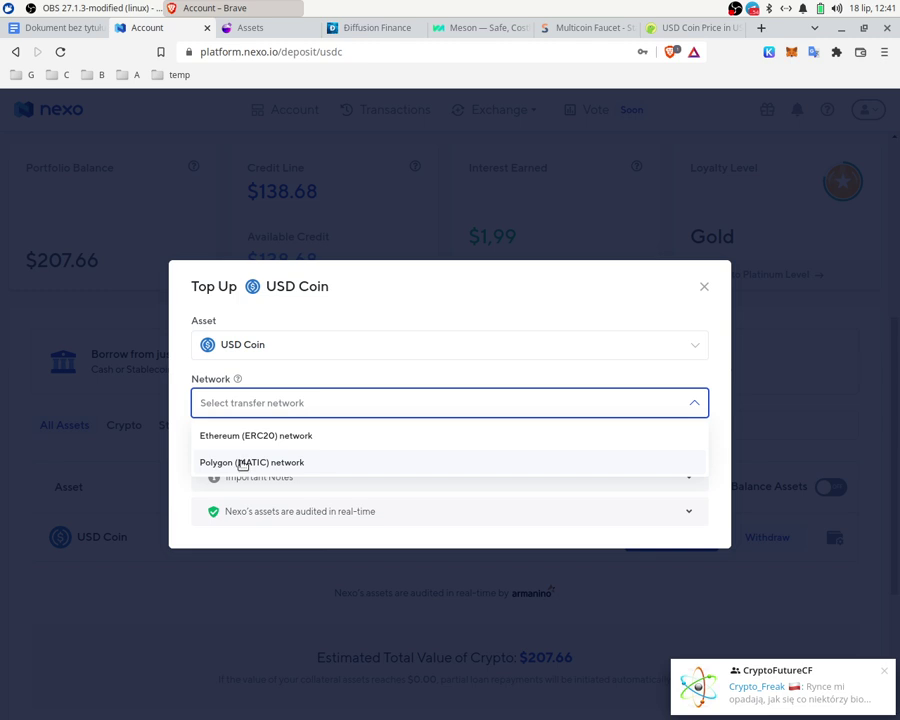
pyautogui.click(242, 463)
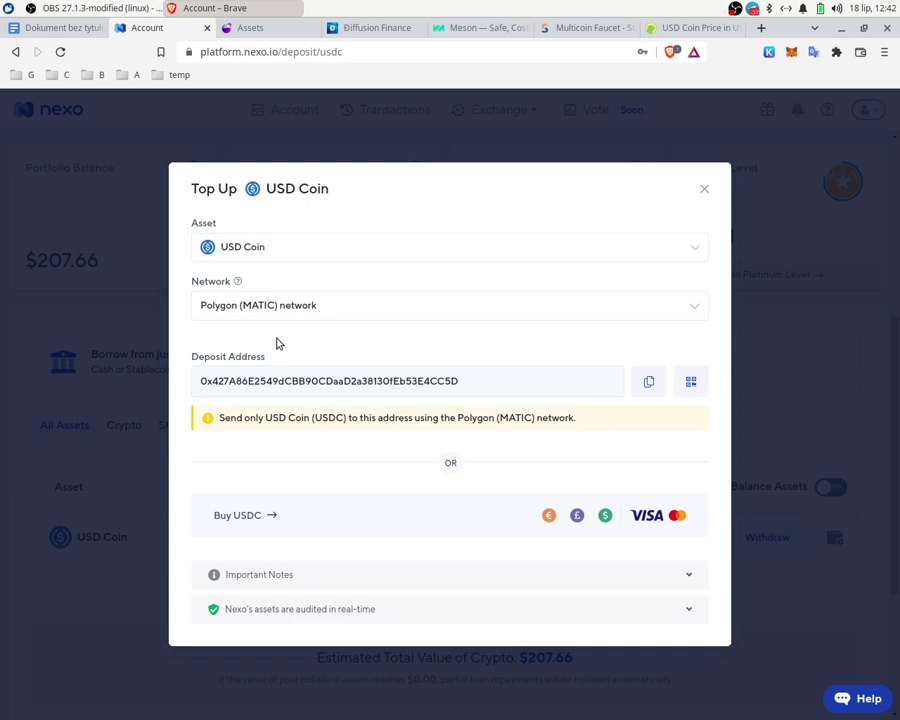
# - Switch to Osmosis and set up a trade of 11 ATOM to EVMOS
pyautogui.click(252, 28)
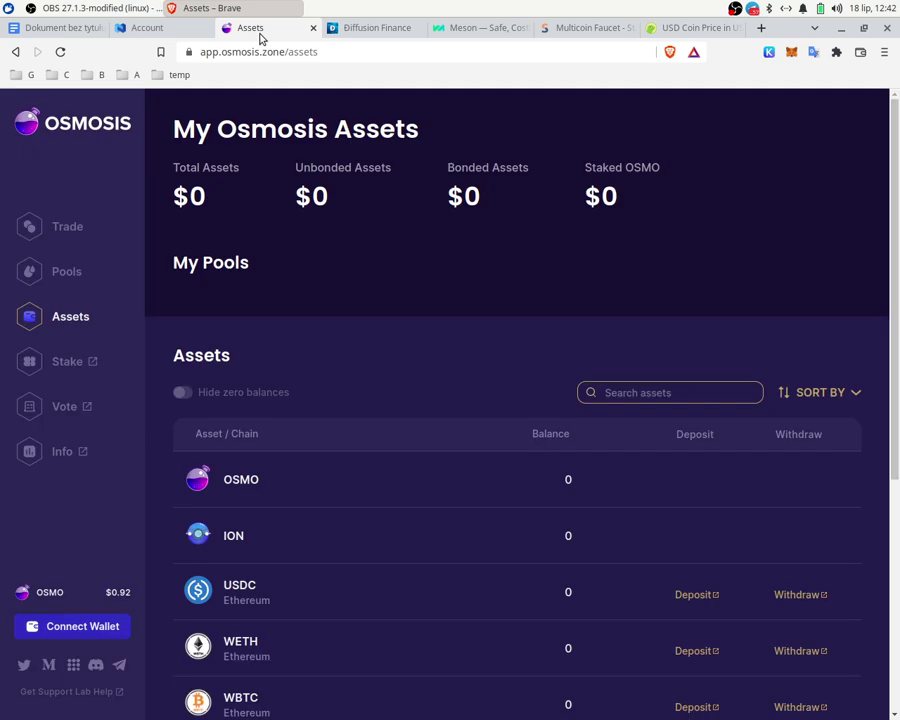
pyautogui.click(73, 237)
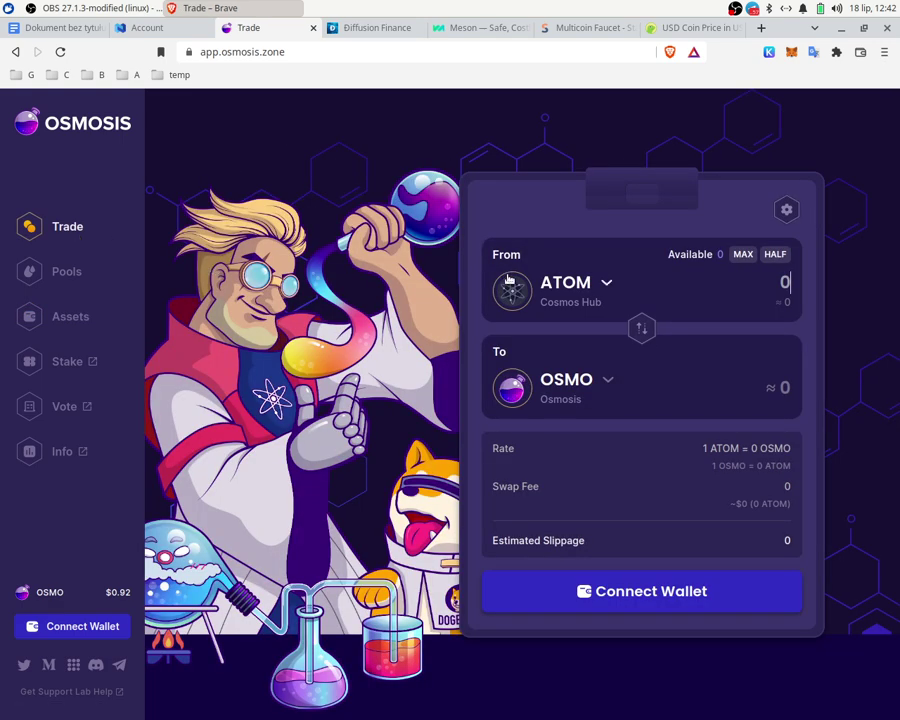
pyautogui.click(585, 394)
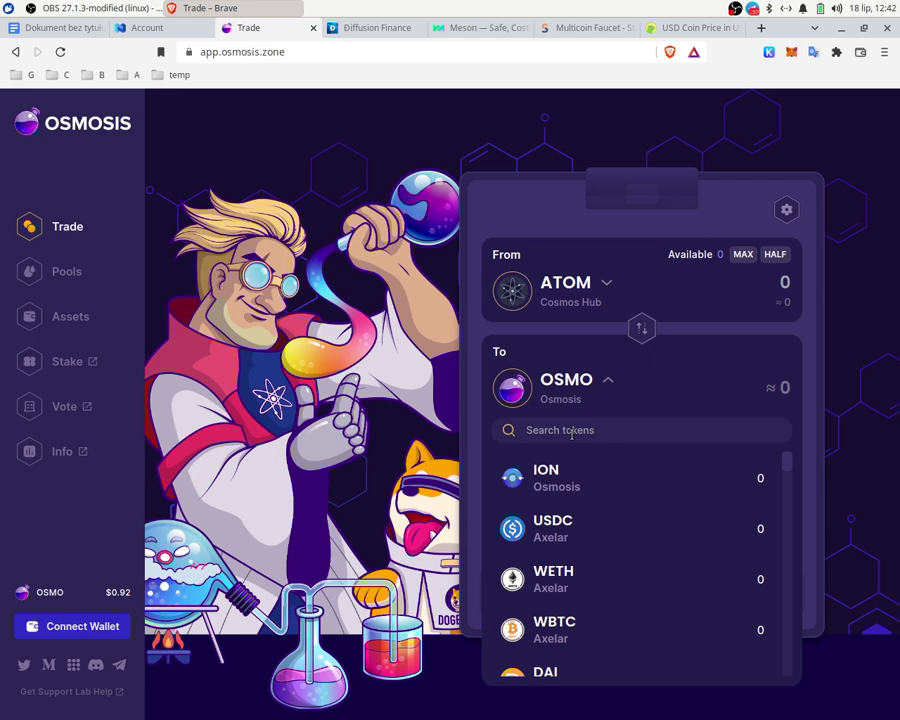
pyautogui.write('evmo')
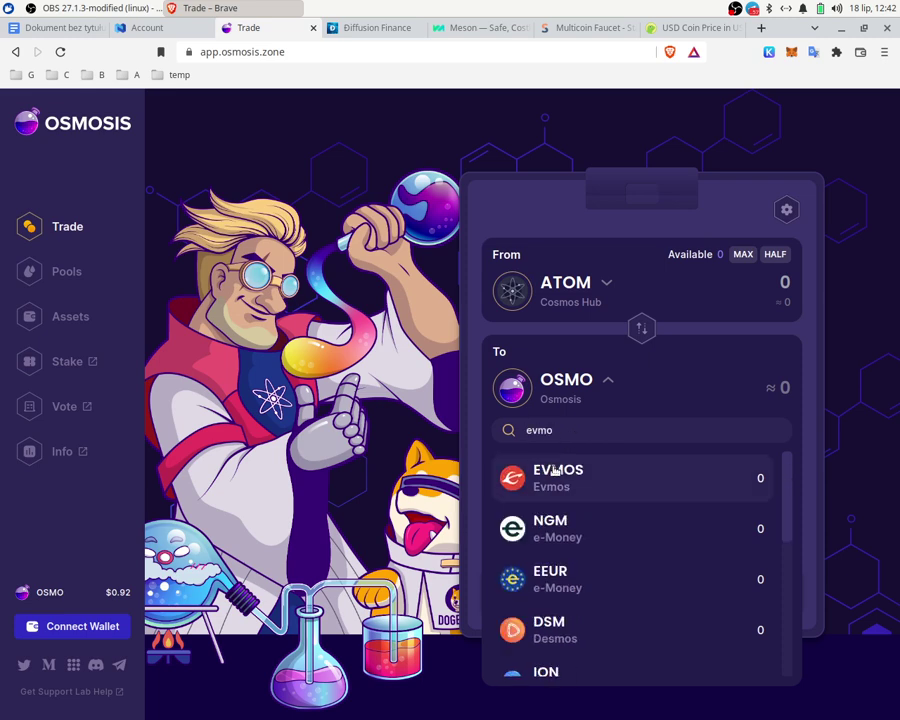
pyautogui.click(553, 472)
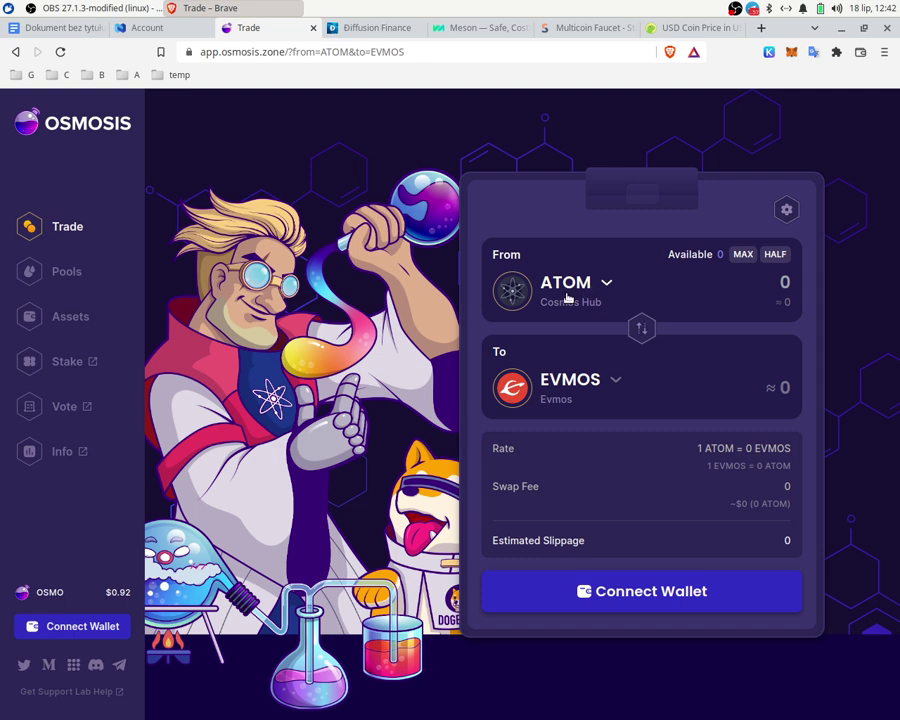
pyautogui.click(676, 279)
pyautogui.write('11')
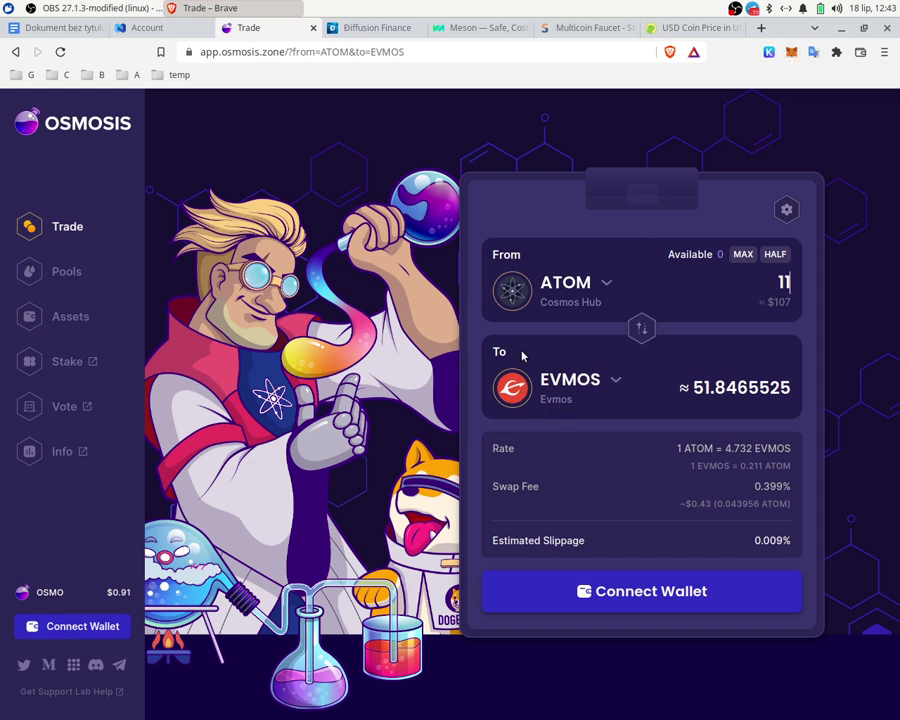
# - Review the EVMOS to USDC swap on Diffusion Finance and the available source networks on Meson
pyautogui.click(375, 28)
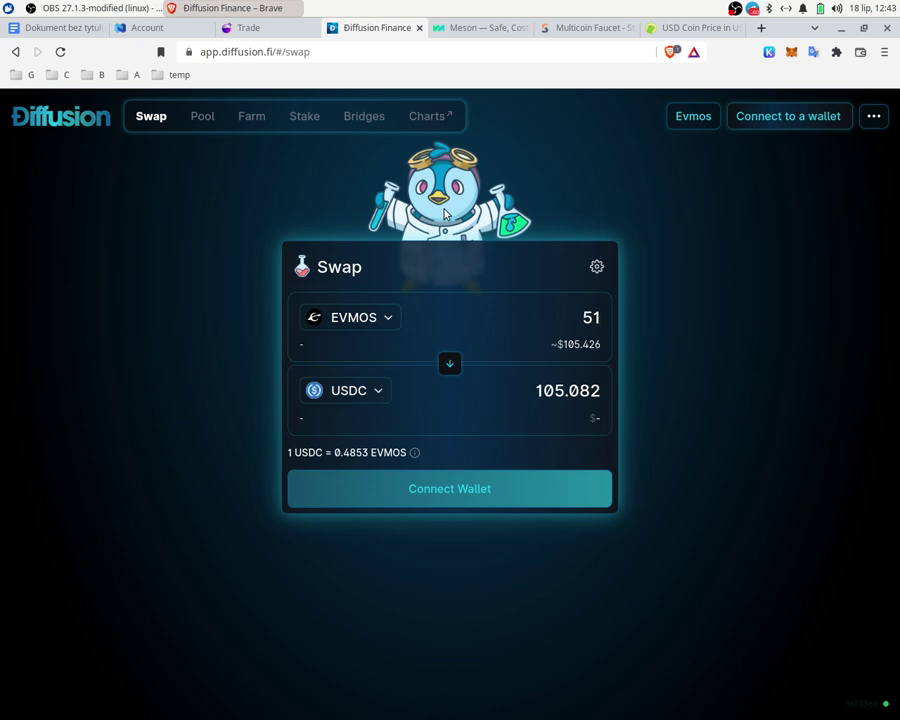
pyautogui.click(475, 27)
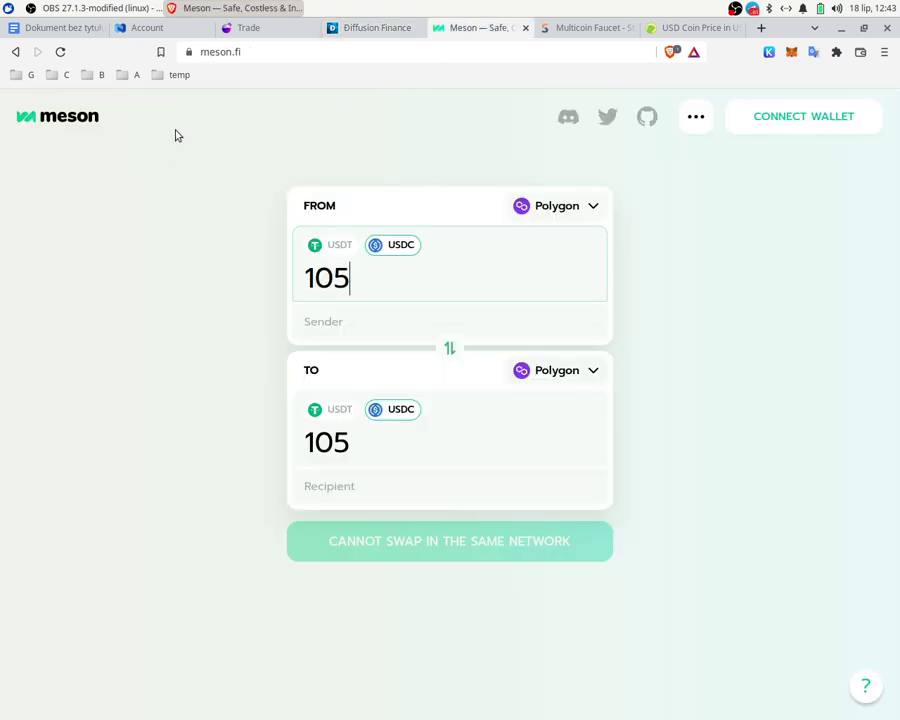
pyautogui.click(554, 207)
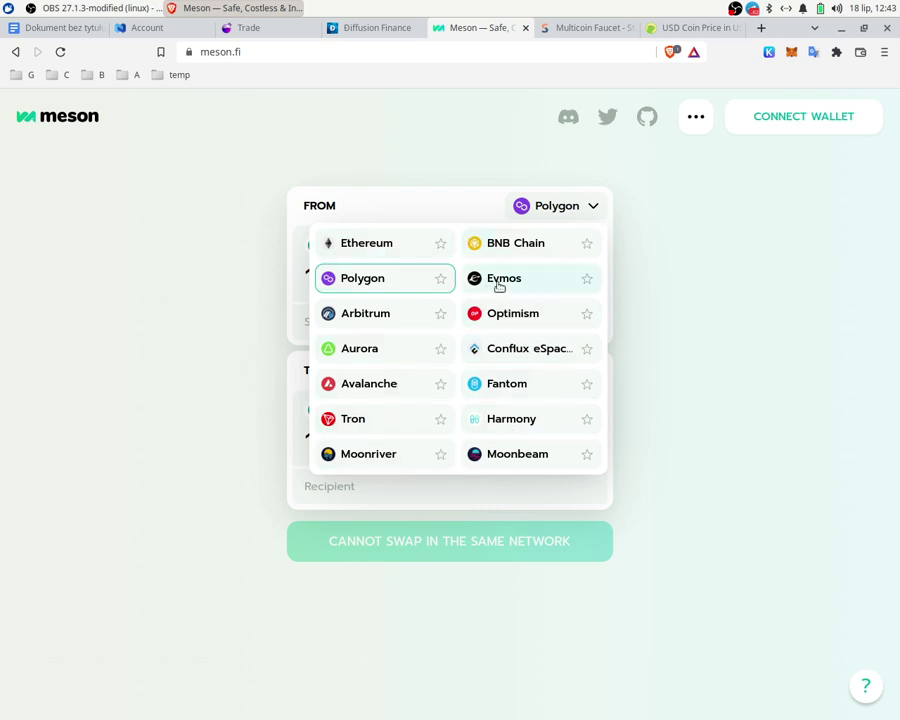
pyautogui.click(171, 307)
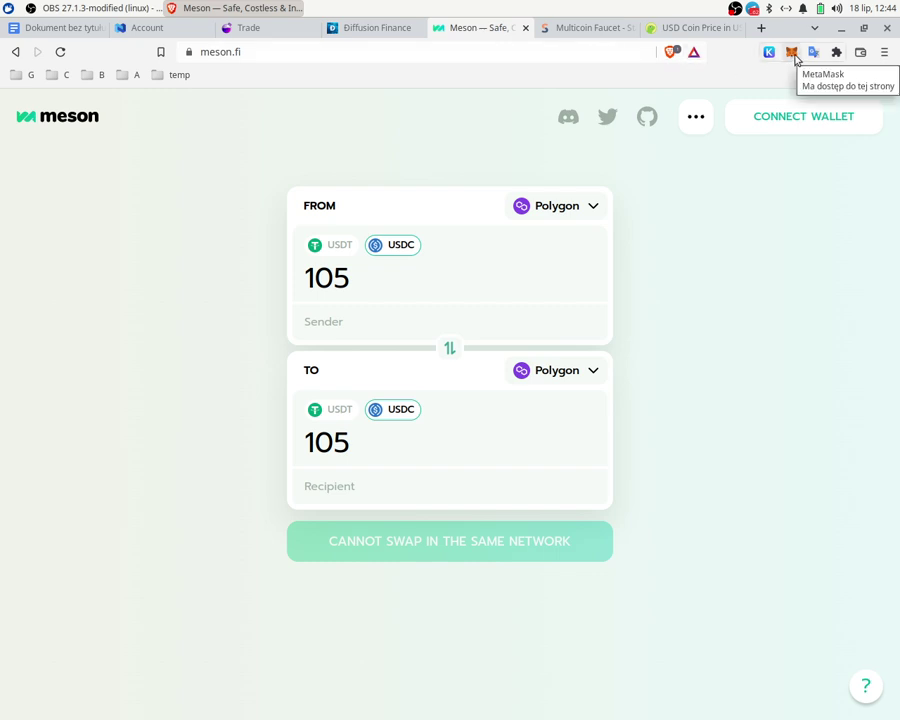
# - Review the Stakely faucet, the MetaMask Polygon assets and the USDC contract addresses on CoinGecko, ending back on Meson
pyautogui.click(578, 32)
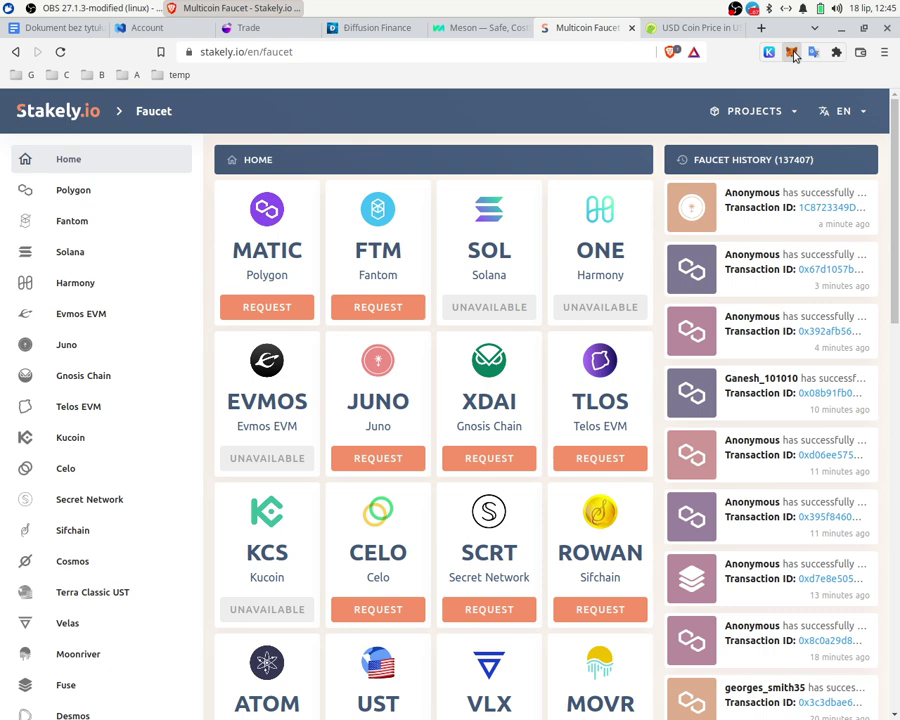
pyautogui.click(791, 53)
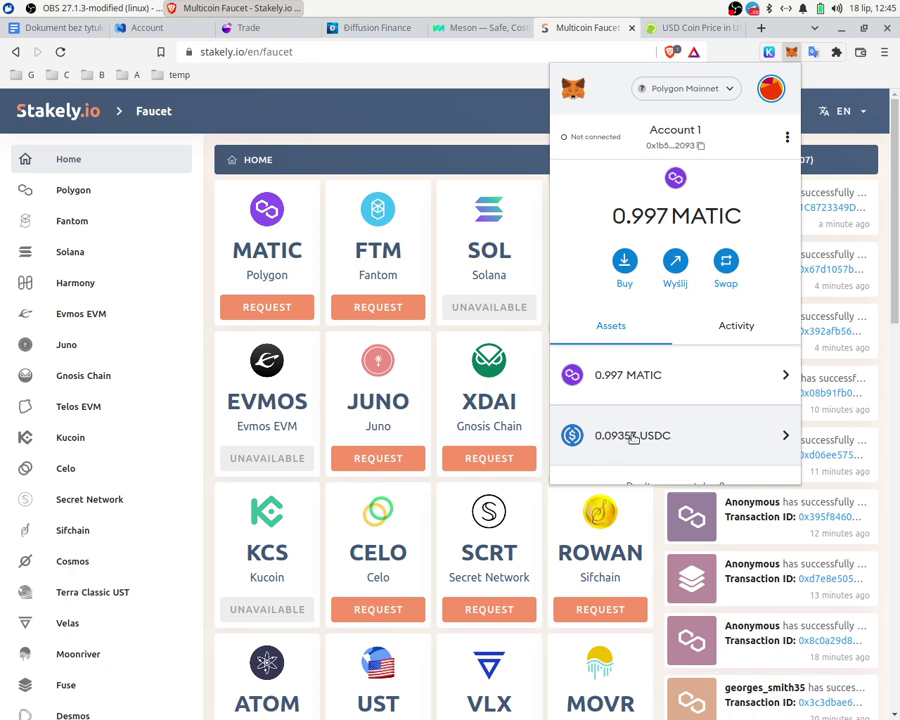
pyautogui.click(676, 30)
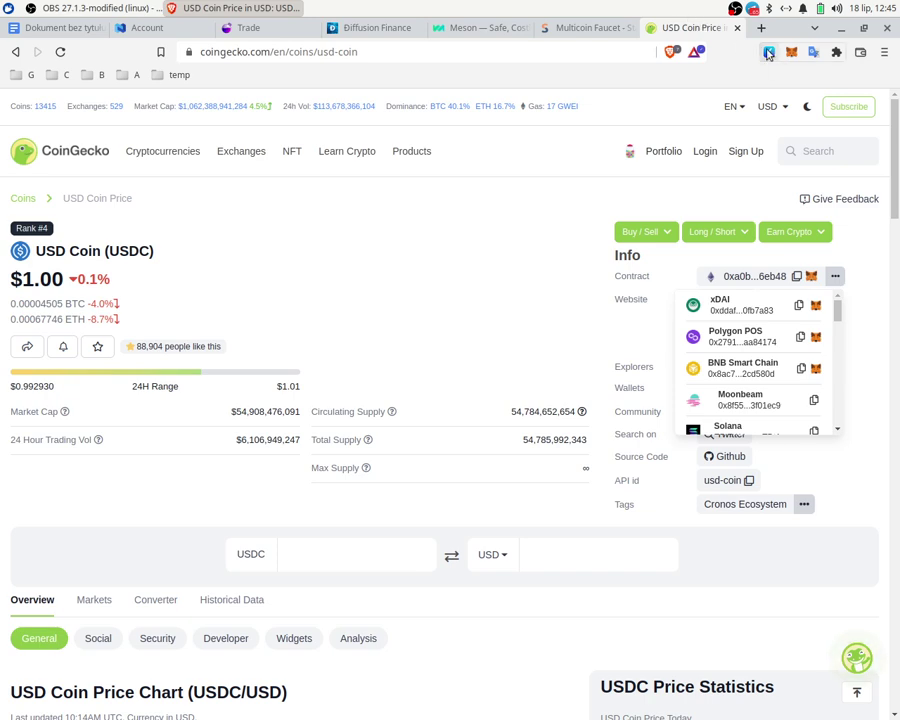
pyautogui.click(594, 28)
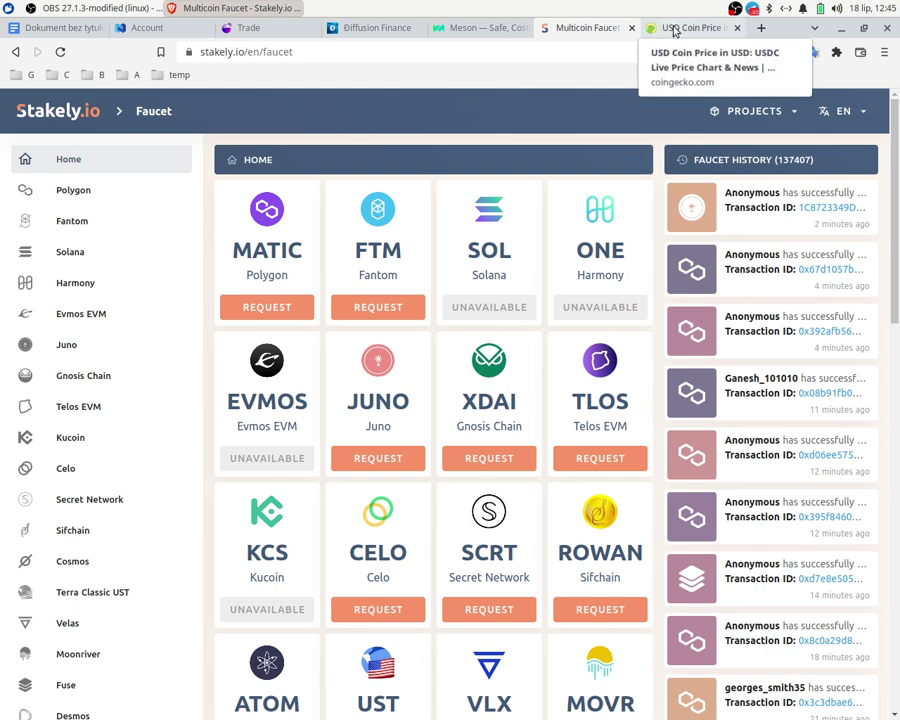
pyautogui.click(471, 30)
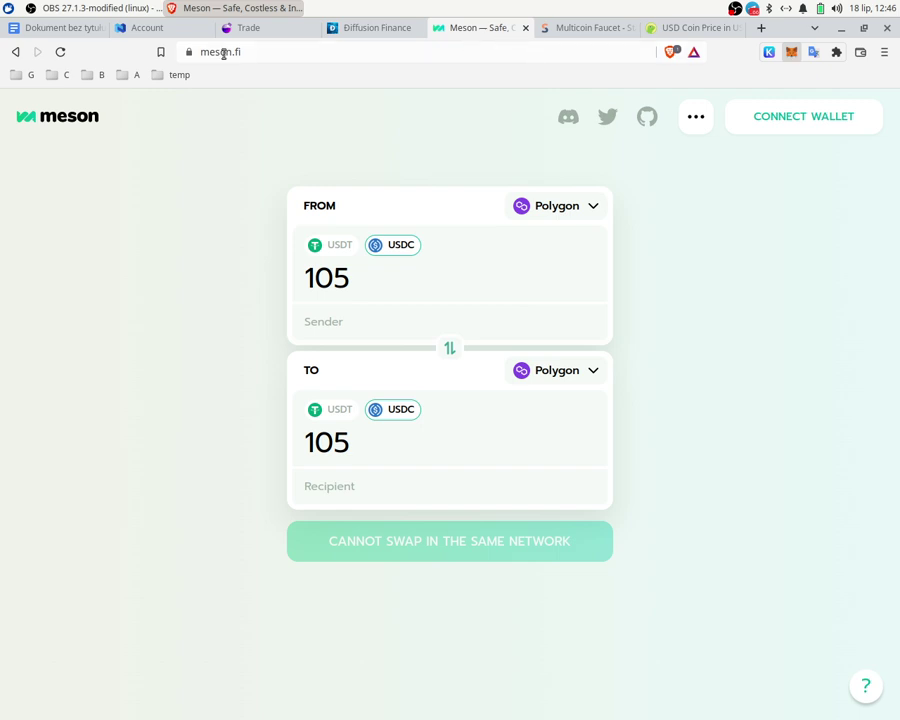
# - Copy Nexo's Polygon deposit address for USD Coin and open the USDC send form in MetaMask, leaving both dialogs closed
pyautogui.click(150, 27)
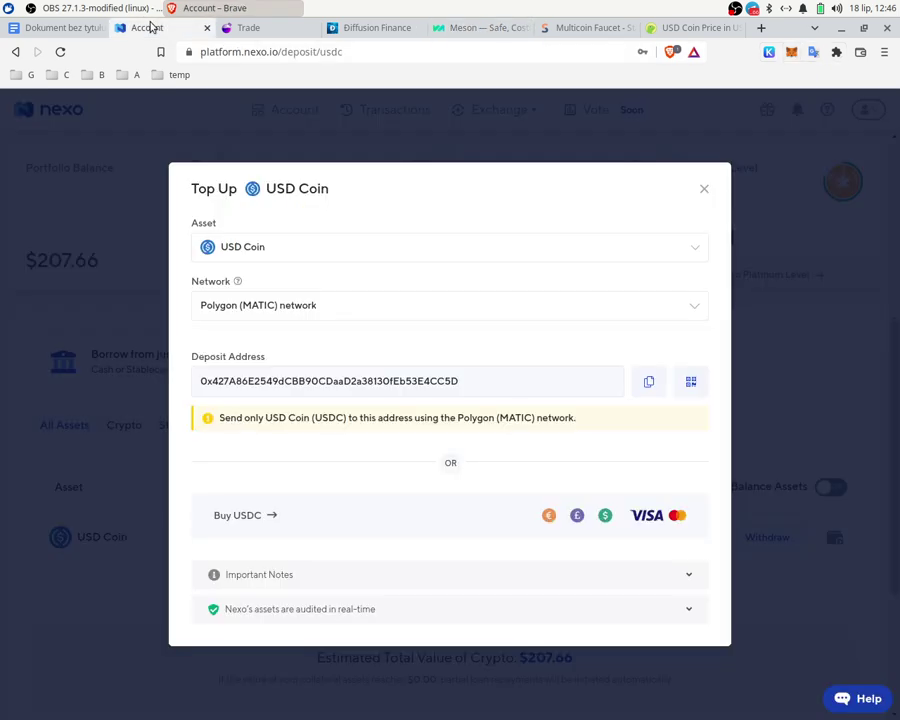
pyautogui.click(648, 381)
pyautogui.click(792, 54)
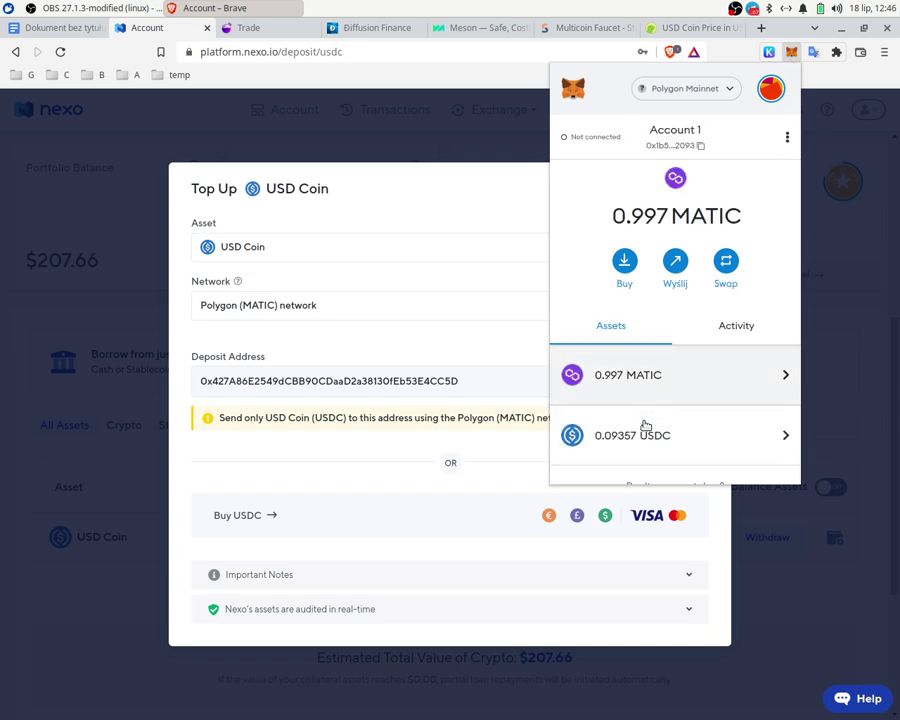
pyautogui.click(647, 438)
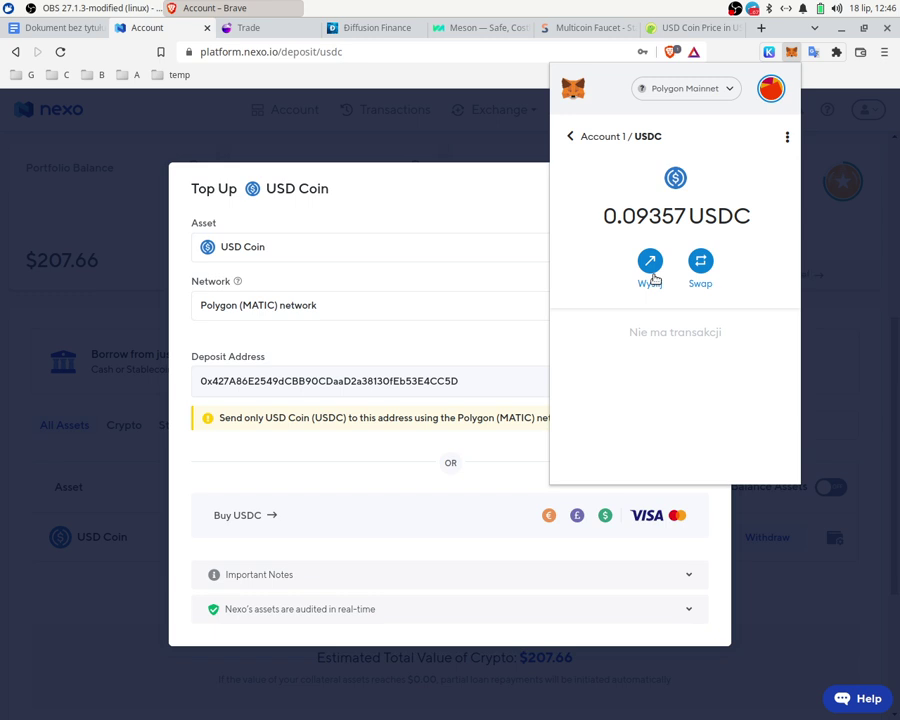
pyautogui.click(651, 275)
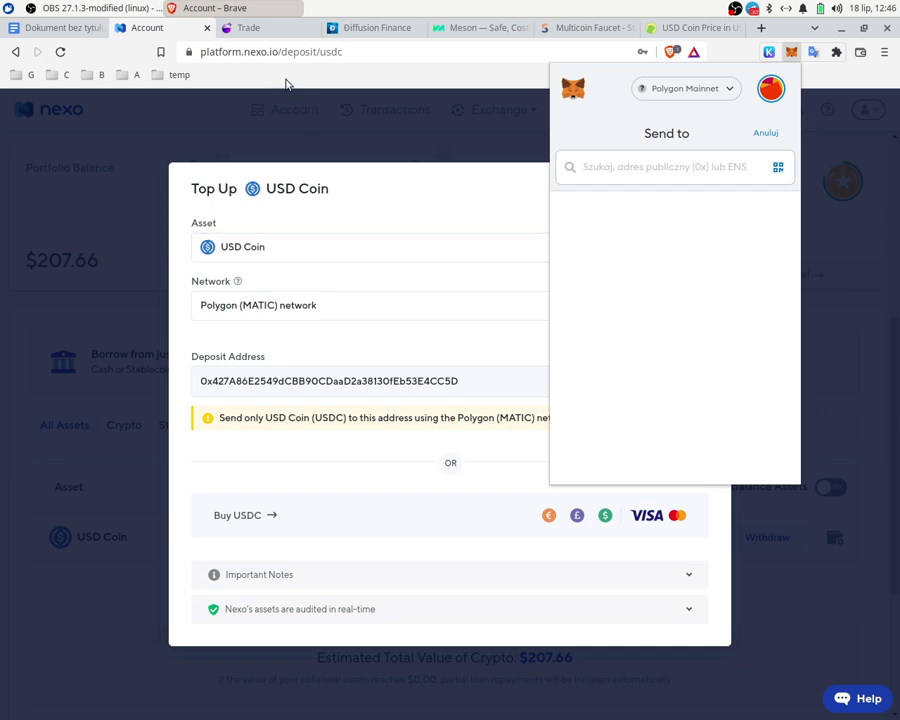
pyautogui.click(192, 142)
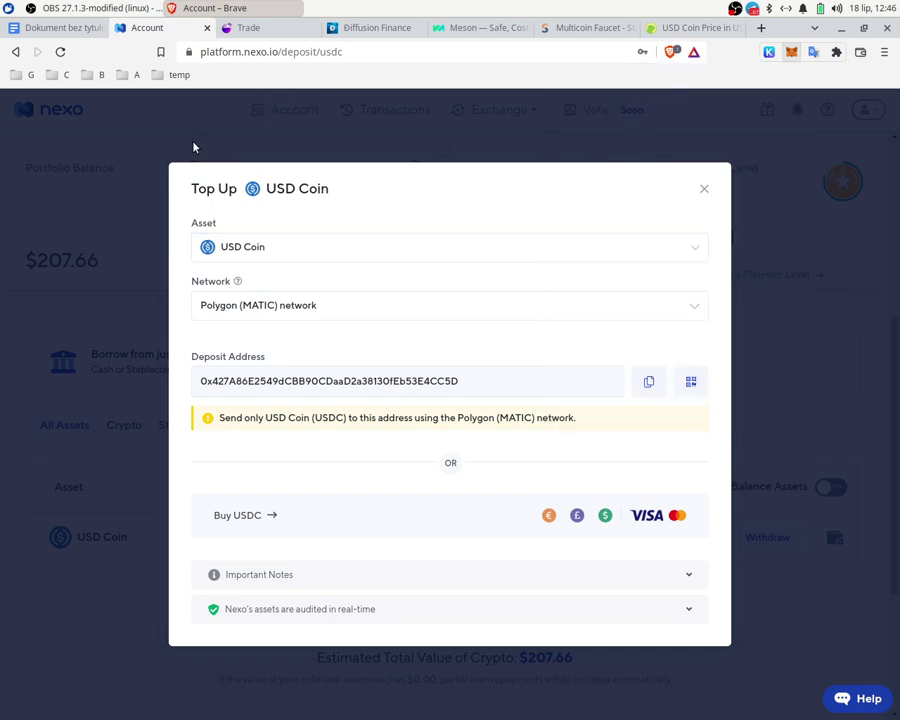
pyautogui.click(703, 189)
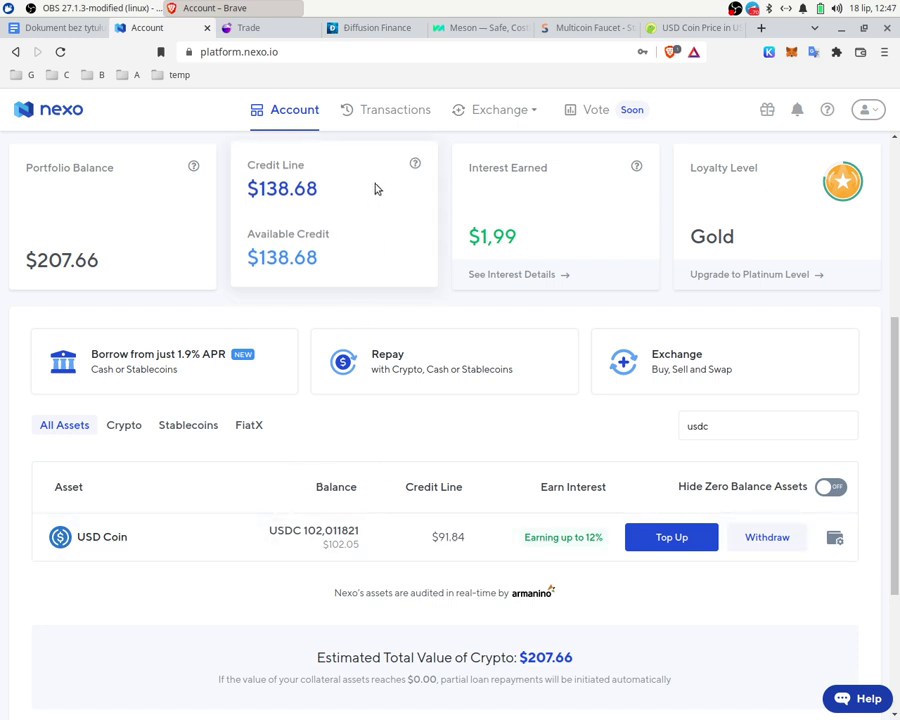
# - Open the Nexo Loyalty Levels page and examine the NEXO token share required for each tier and its benefits
pyautogui.moveTo(510, 111)
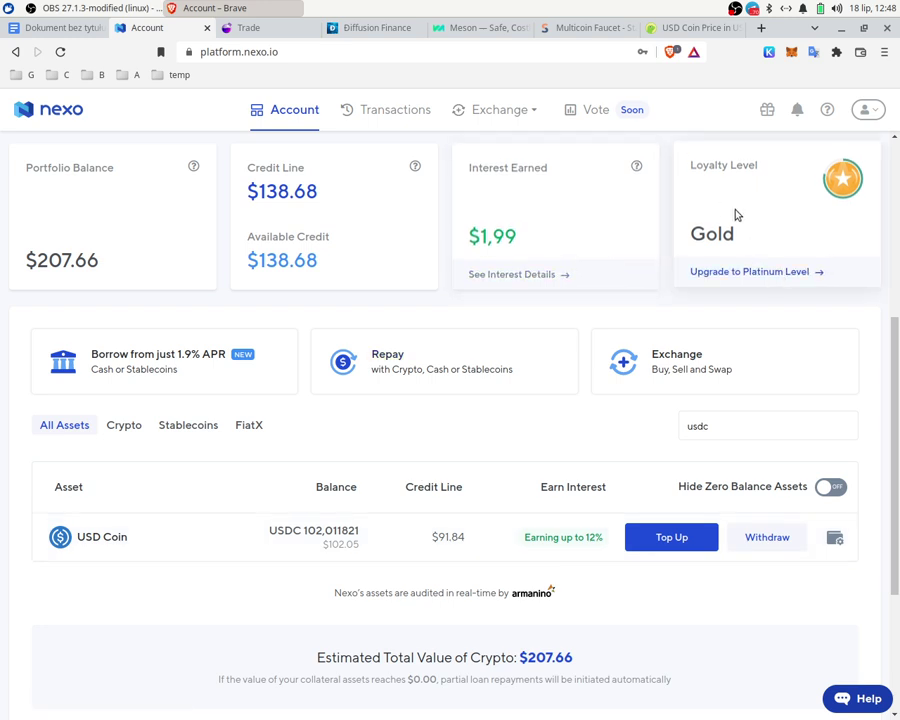
pyautogui.click(727, 271)
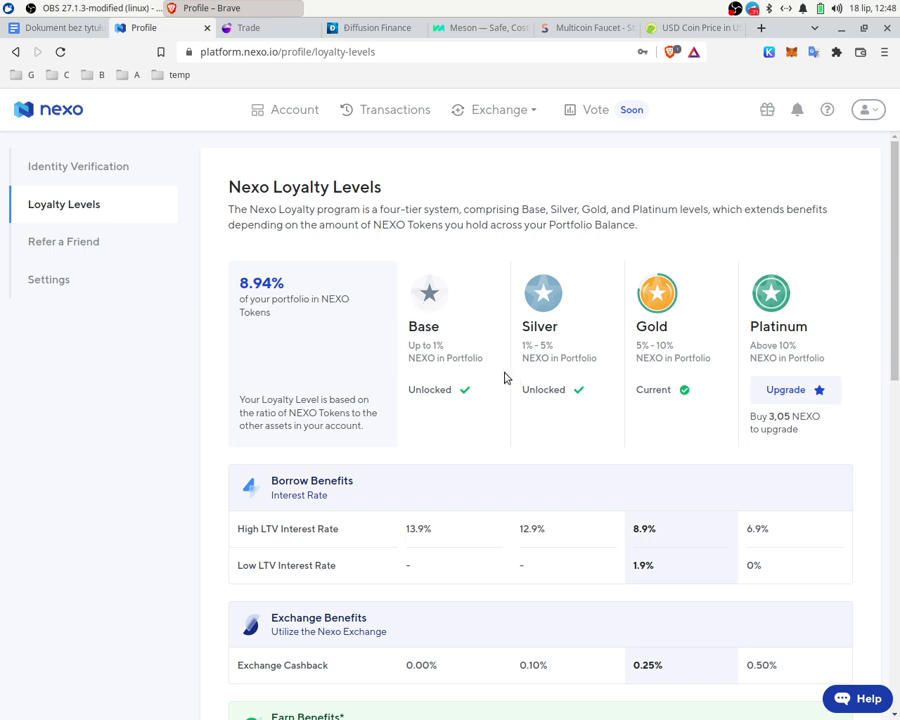
pyautogui.moveTo(523, 347); pyautogui.dragTo(556, 344)
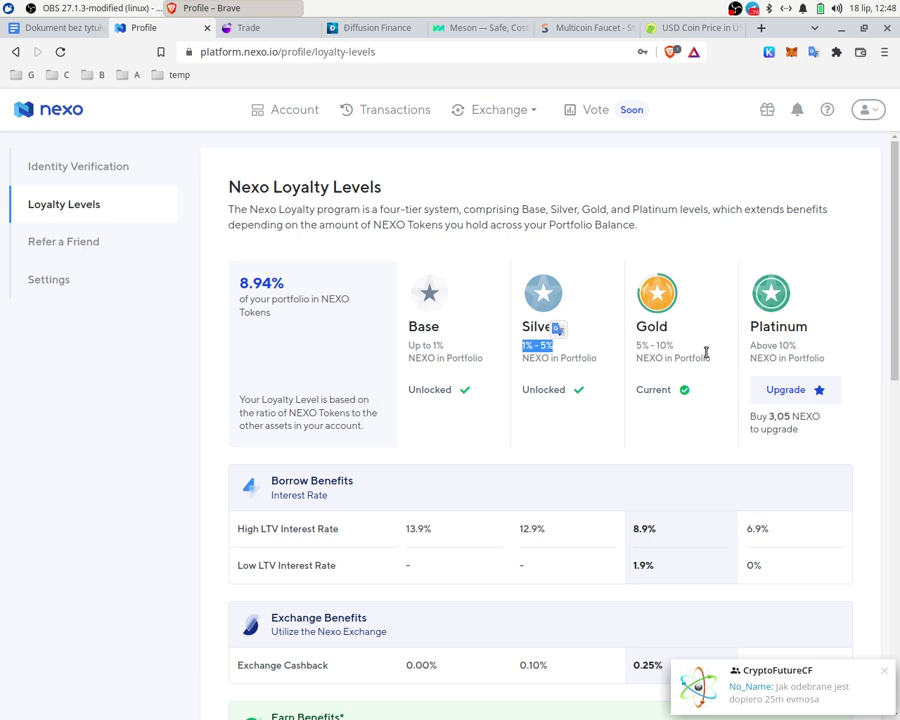
pyautogui.moveTo(751, 346); pyautogui.dragTo(800, 347)
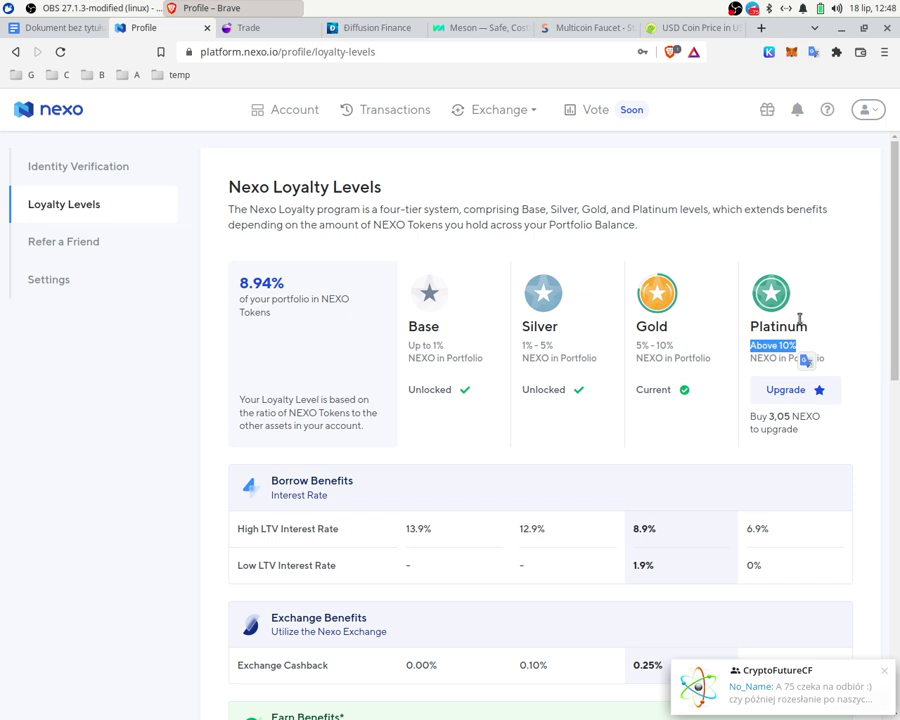
pyautogui.scroll(-6, 497, 404)
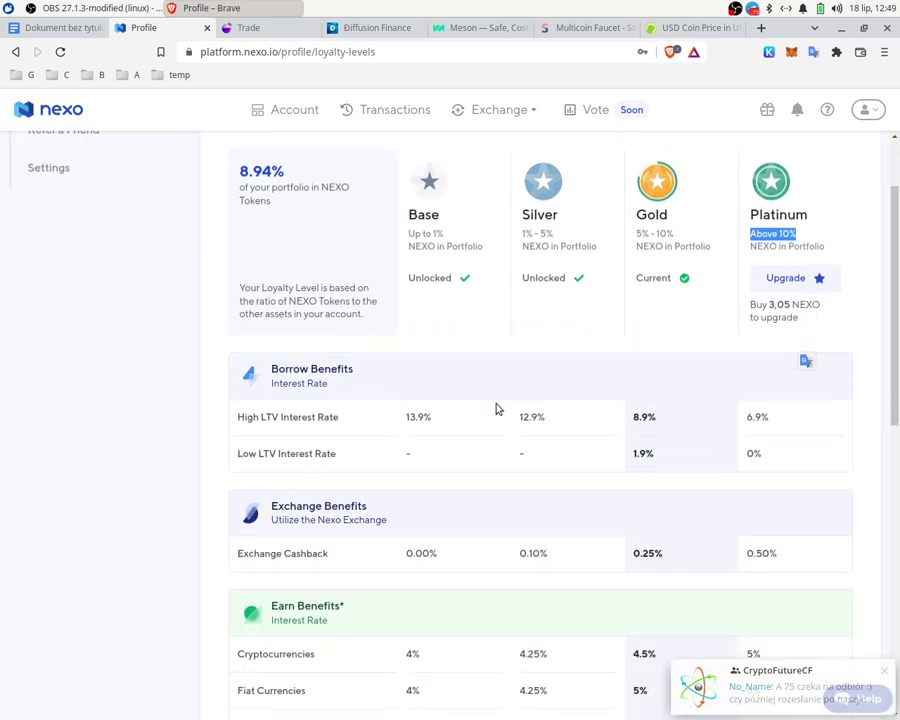
# - Compare the borrow, exchange, earn and additional benefits across the Base, Silver, Gold and Platinum loyalty levels
pyautogui.scroll(-6, 497, 402)
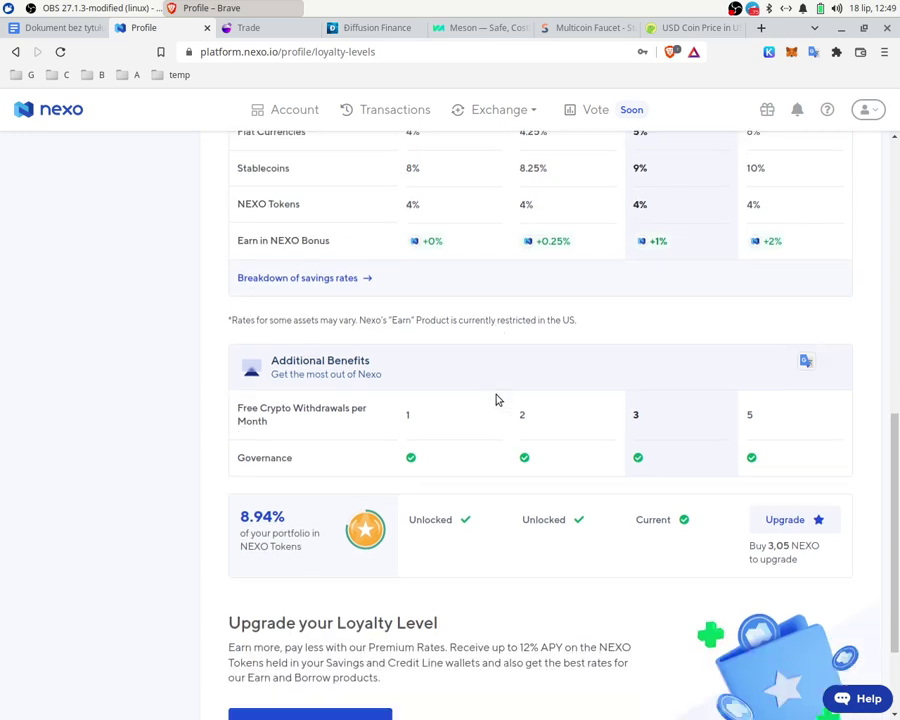
pyautogui.scroll(3, 494, 396)
pyautogui.scroll(9, 497, 400)
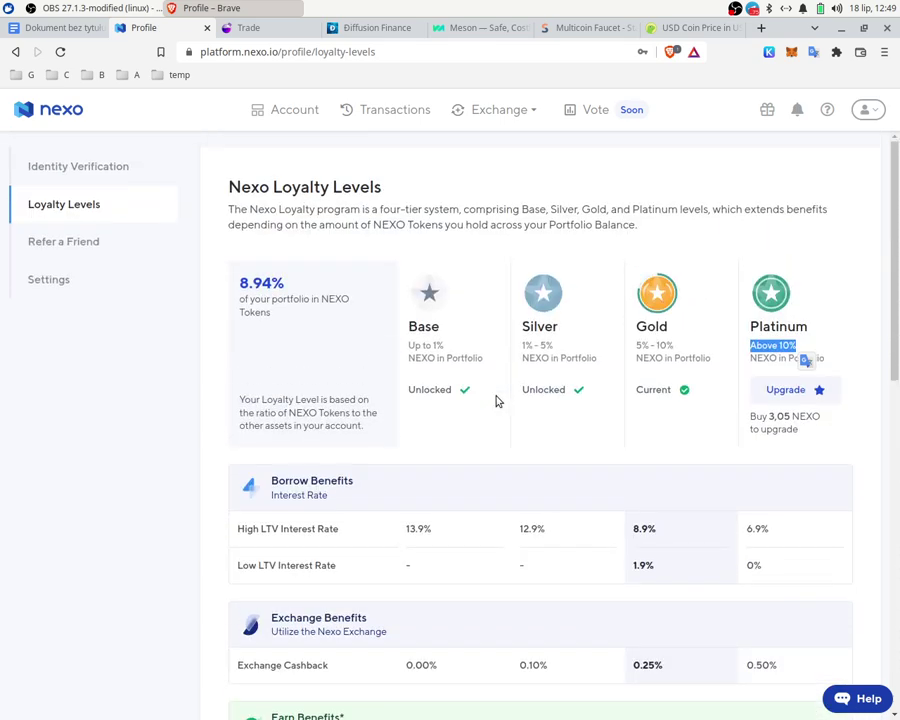
pyautogui.scroll(-4, 497, 402)
pyautogui.scroll(-5, 510, 404)
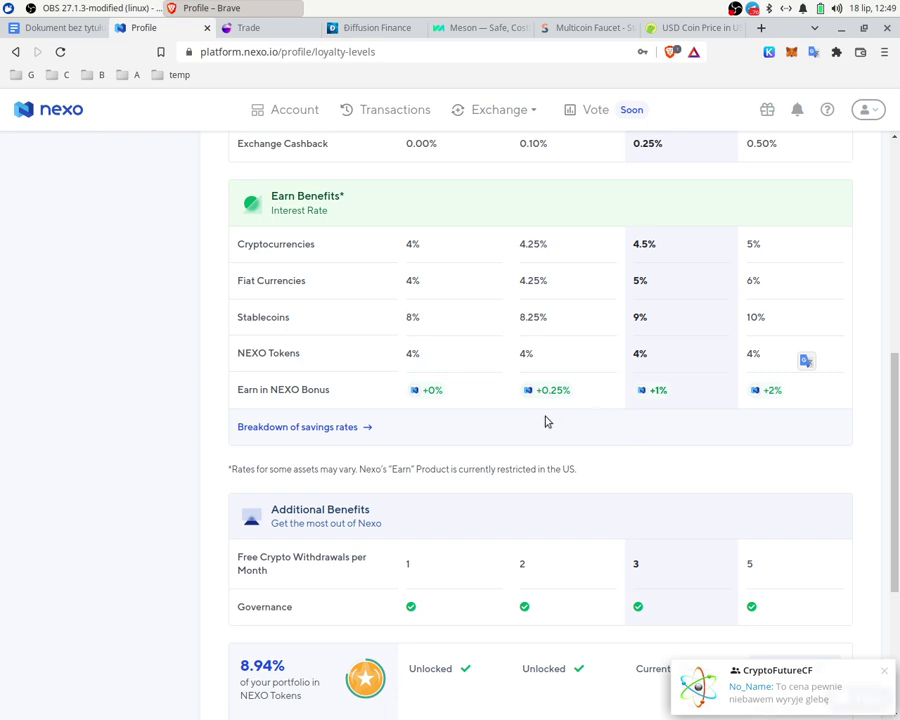
pyautogui.scroll(2, 531, 406)
pyautogui.scroll(6, 514, 406)
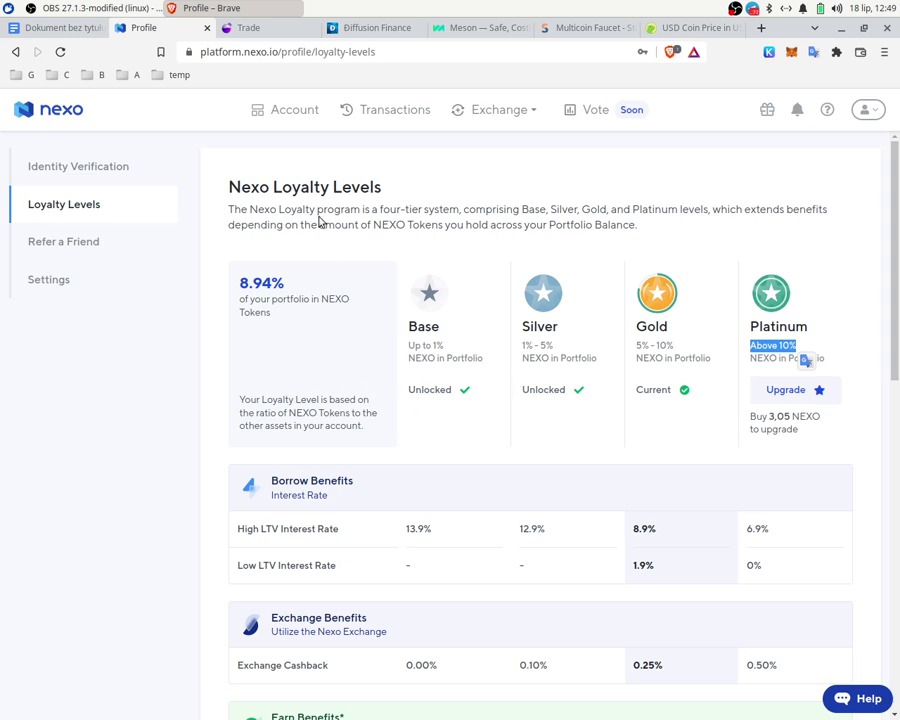
# - Return to the Nexo account overview, and switch to the Google Docs document with the Nexo logo
pyautogui.click(298, 113)
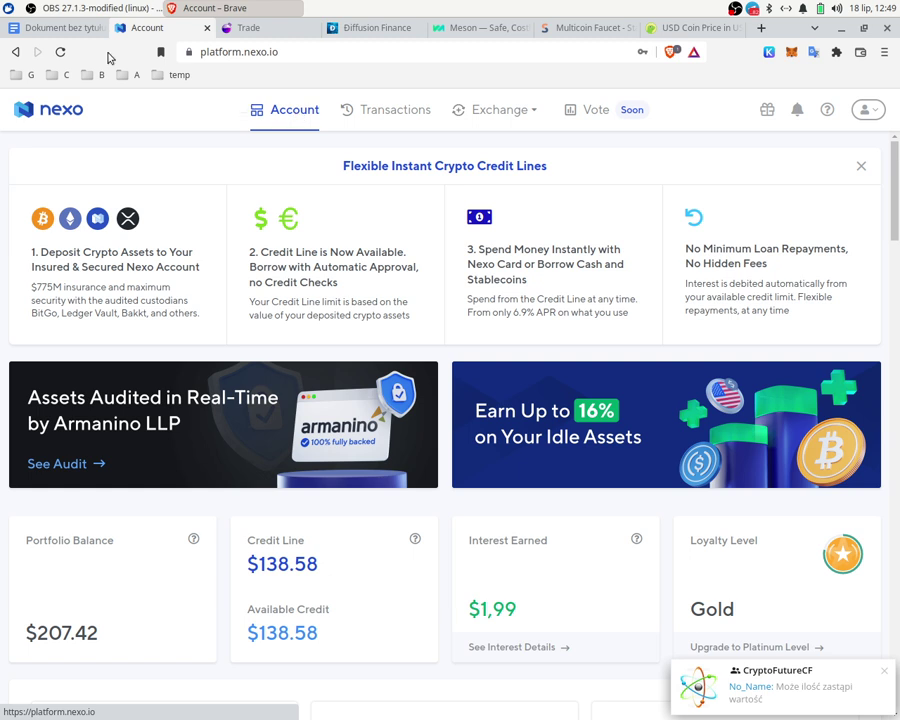
pyautogui.click(69, 33)
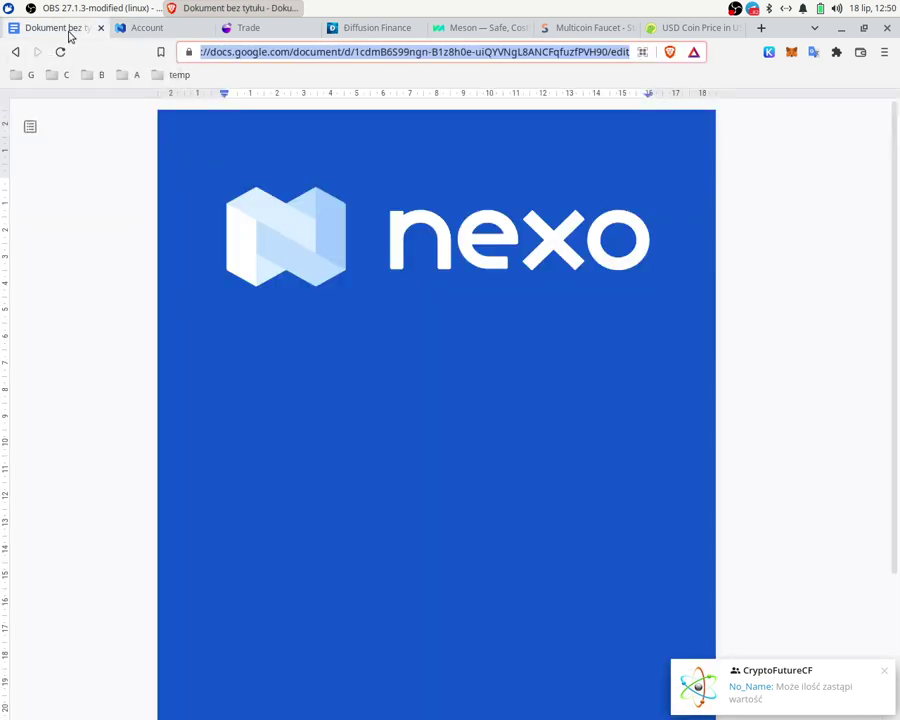